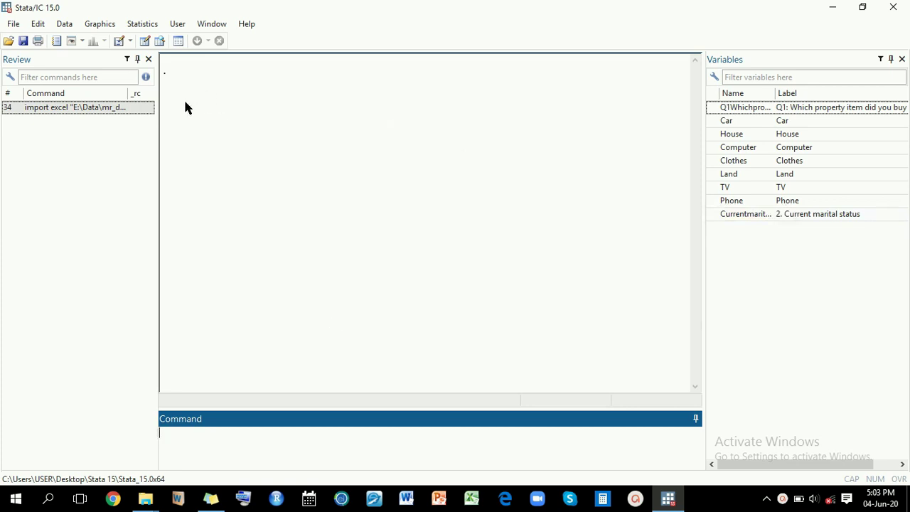
click(146, 40)
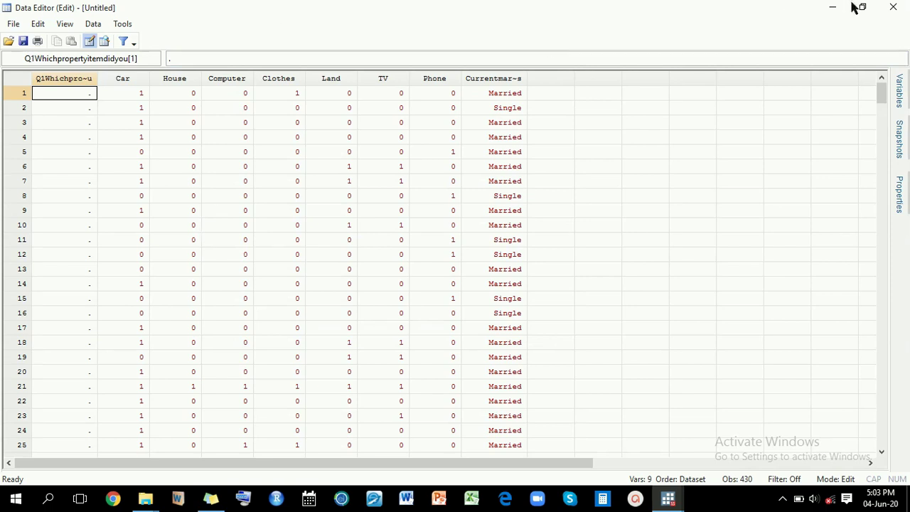
click(893, 8)
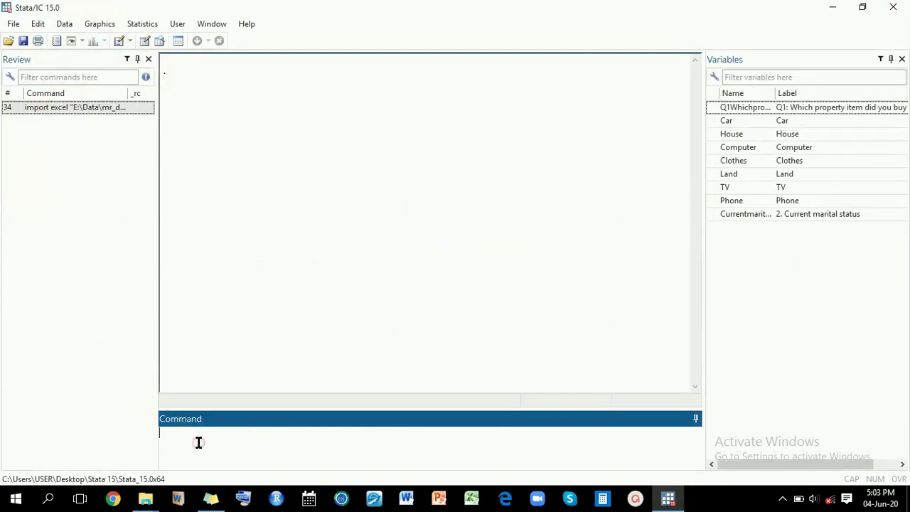
Run codebook, then destring, replace so the seven item variables become numeric
text(c)
text(ode)
text(book)
key(Return)
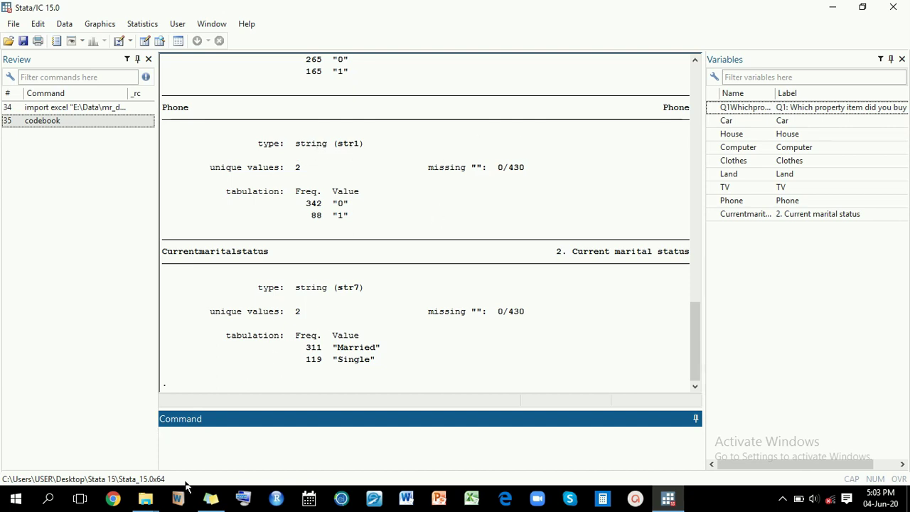
text(des)
text(tring, )
text(replace)
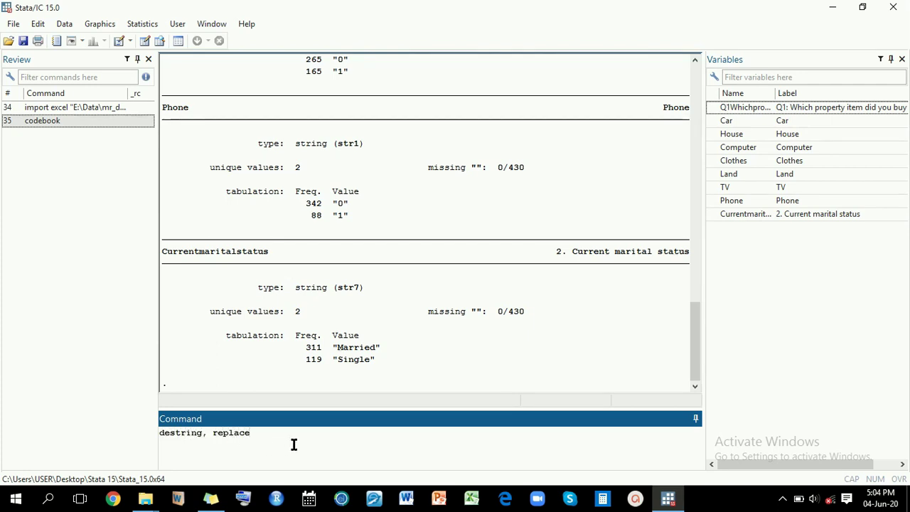
key(Return)
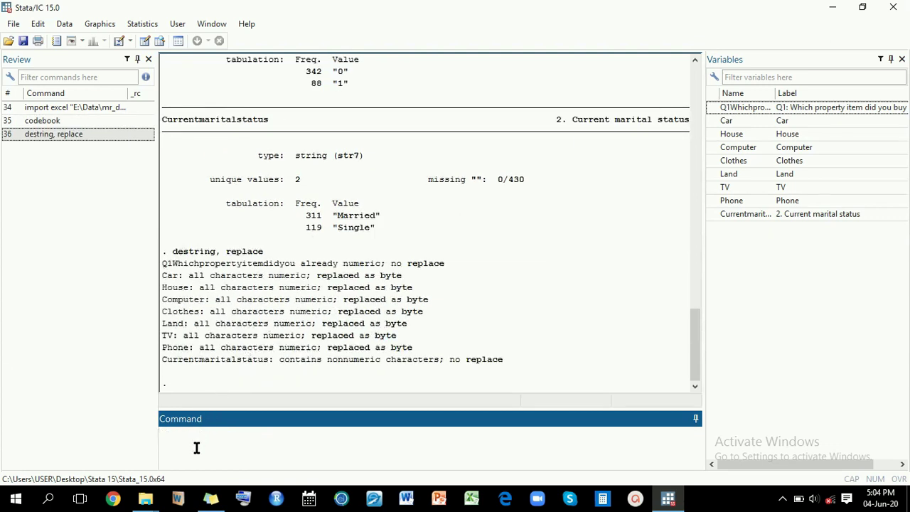
text(mr)
text(tab)
Run mrtab on Car, House, Computer, Clothes, Land, TV and Phone
double_click(709, 121)
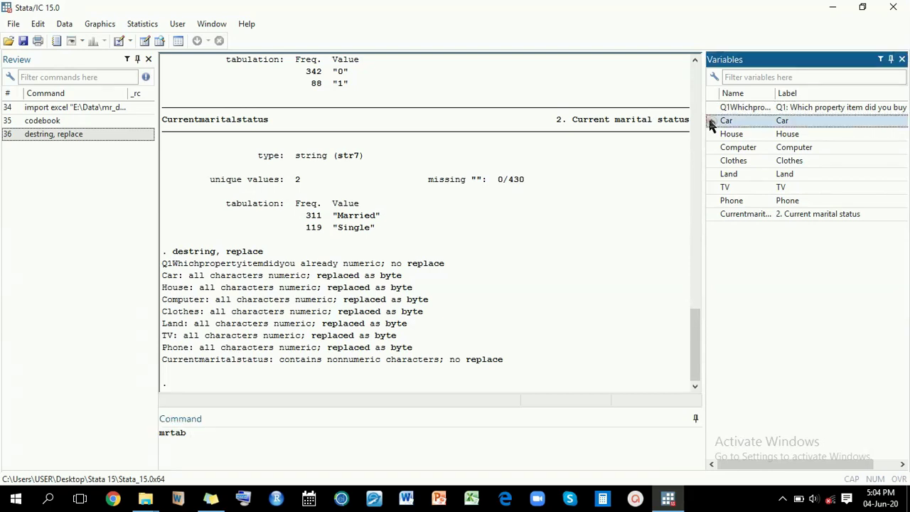
double_click(710, 136)
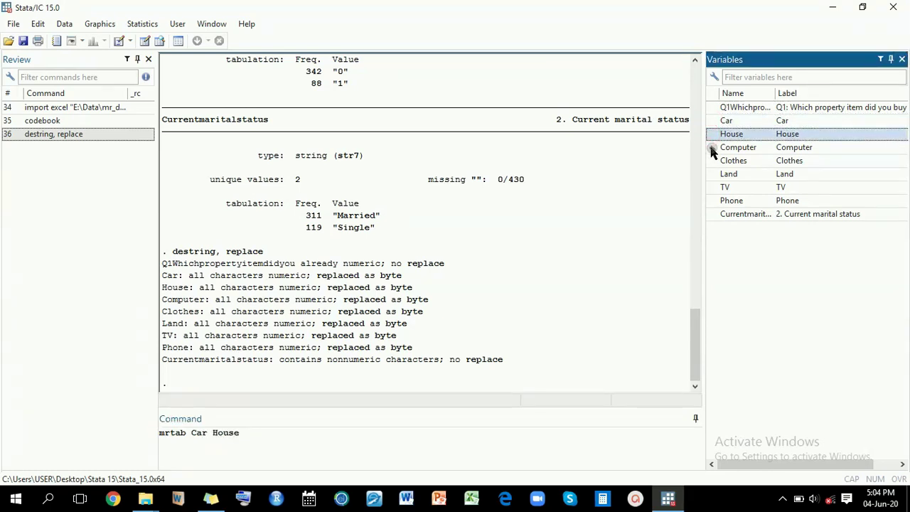
double_click(710, 147)
click(712, 162)
double_click(713, 162)
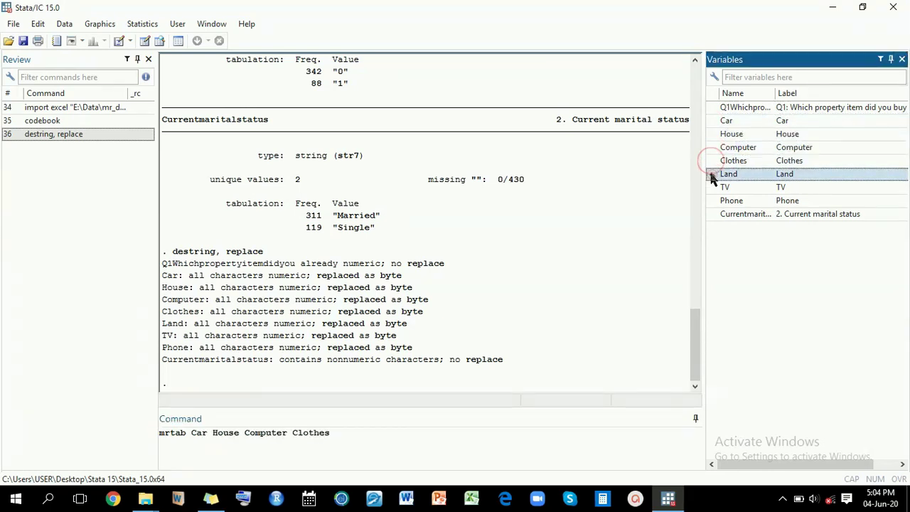
double_click(711, 175)
double_click(713, 202)
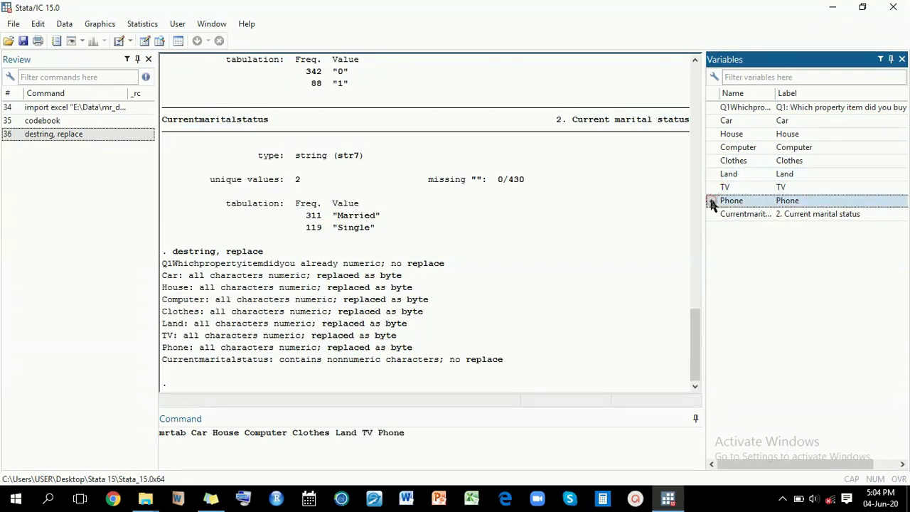
key(Return)
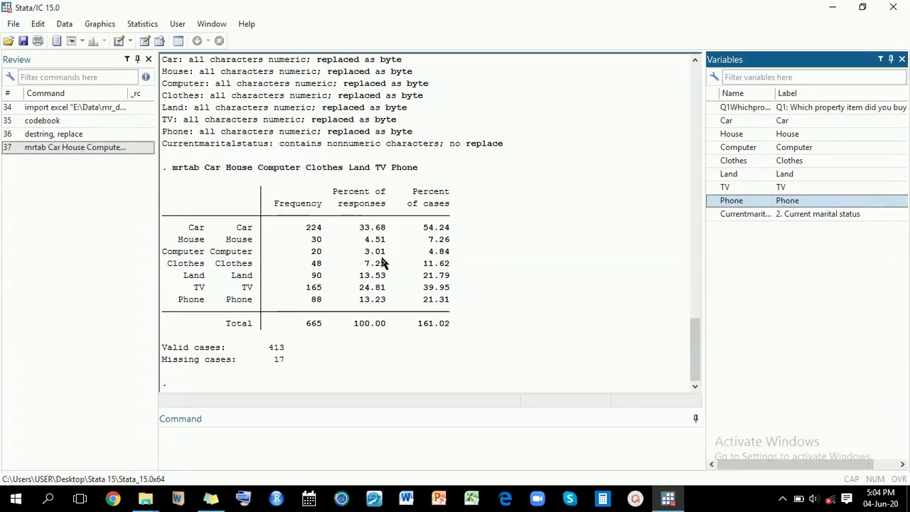
Rerun the seven-item mrtab table with by(Currentmaritalstatus)
click(132, 147)
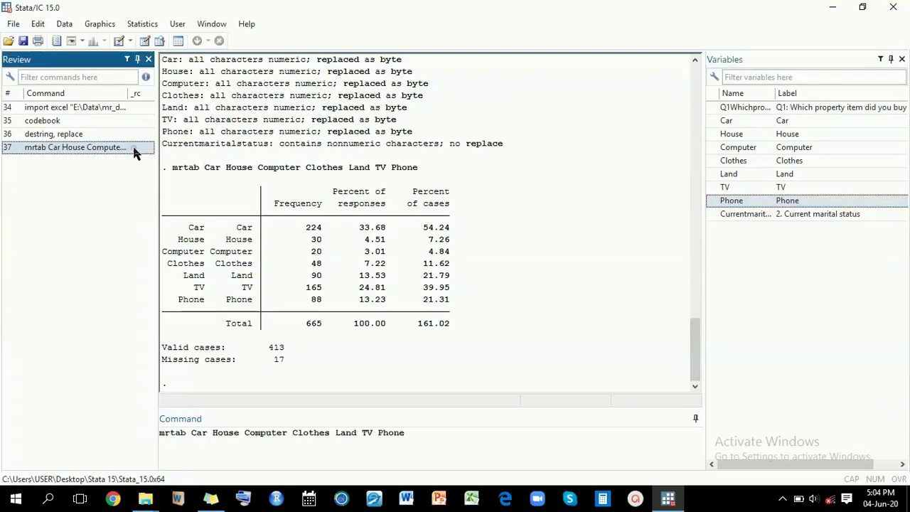
click(412, 435)
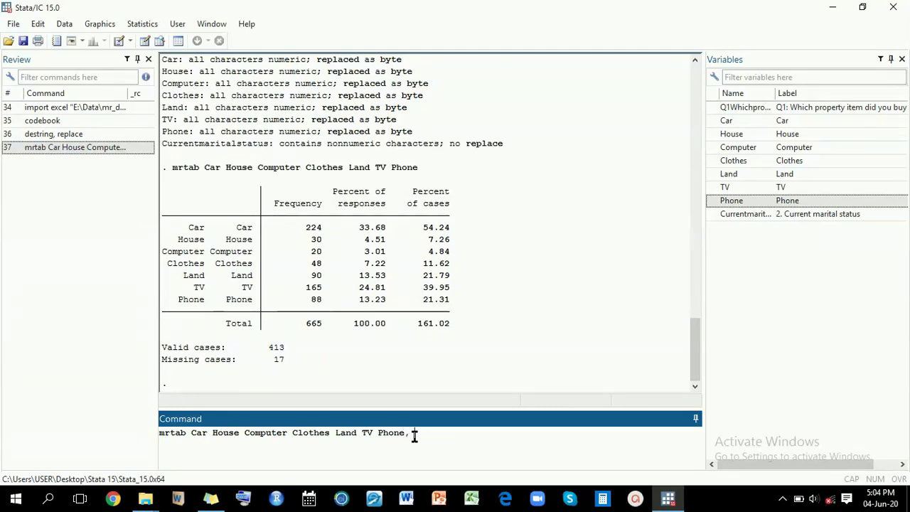
text(, by)
text(()
double_click(711, 215)
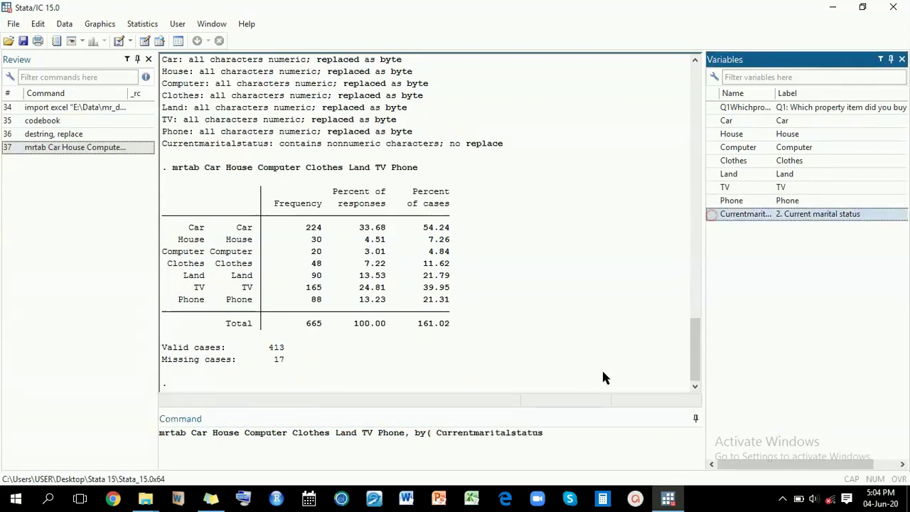
click(566, 440)
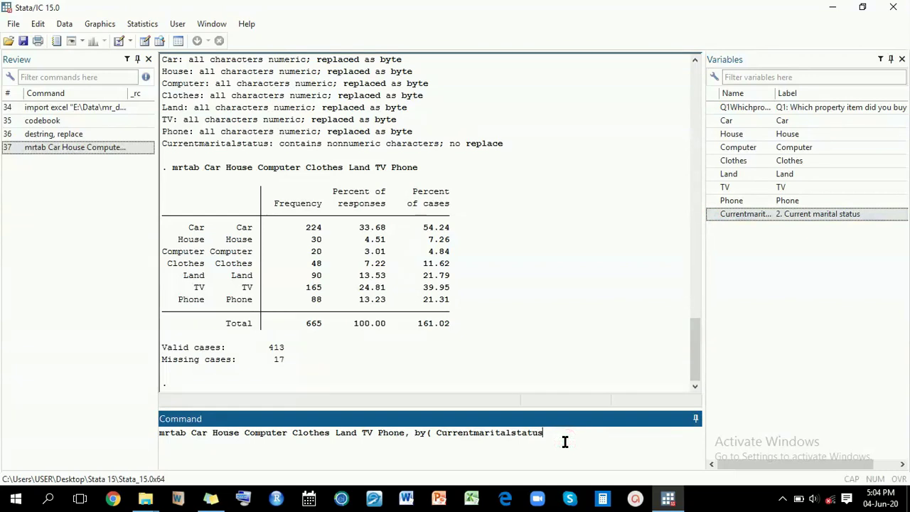
text())
key(Return)
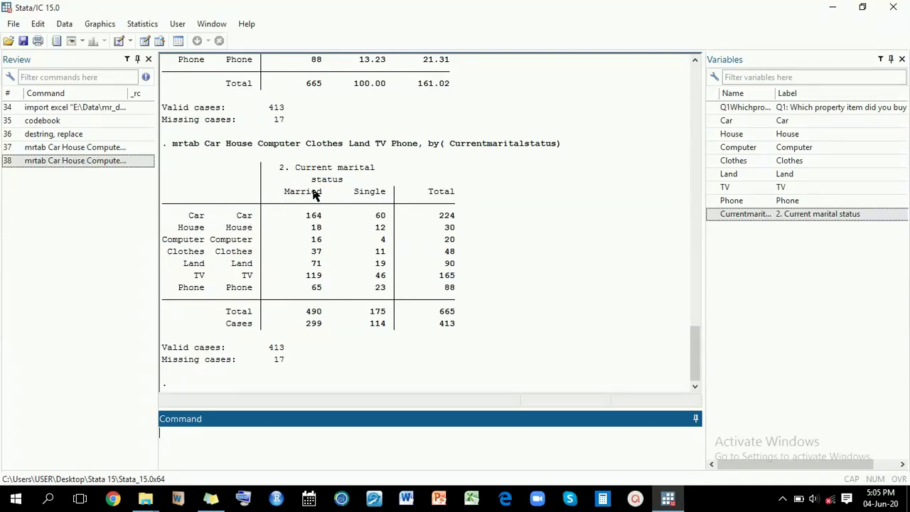
Add the column option to the by-marital-status mrtab command and rerun it
click(142, 161)
click(558, 433)
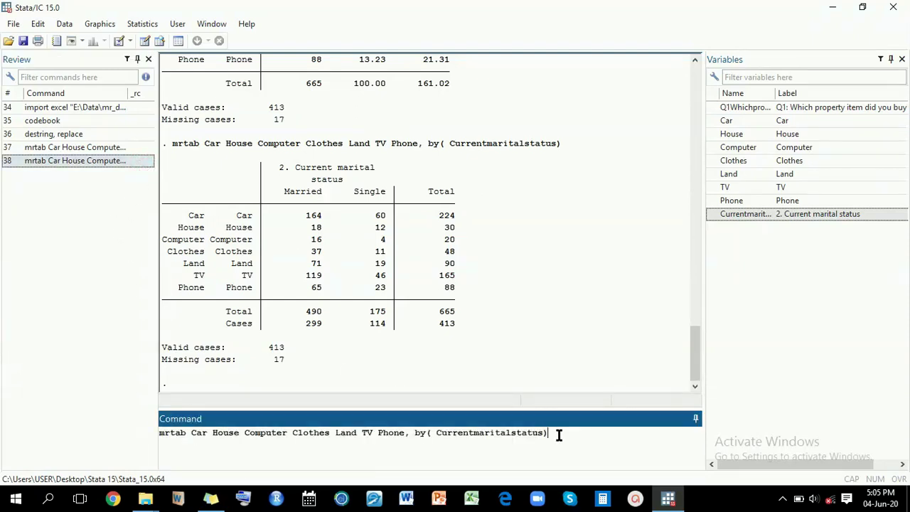
text(colu)
text(m)
text(n)
key(Return)
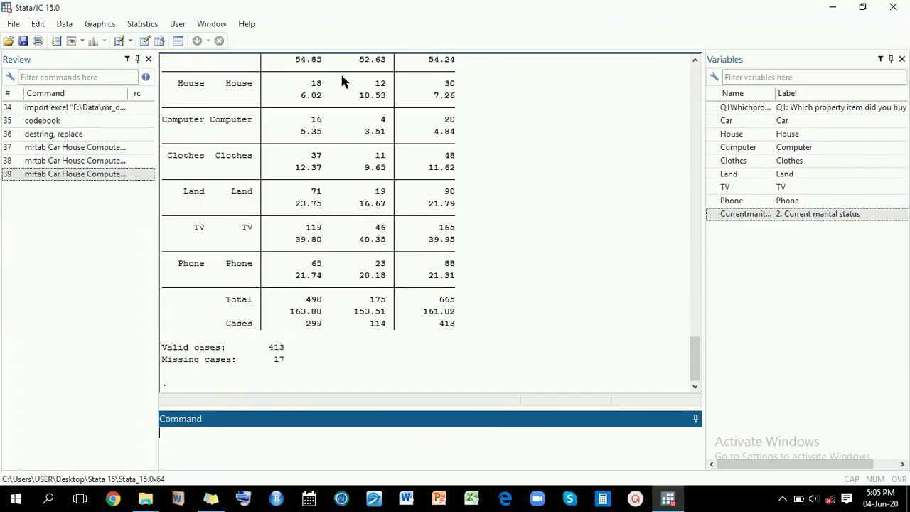
click(695, 59)
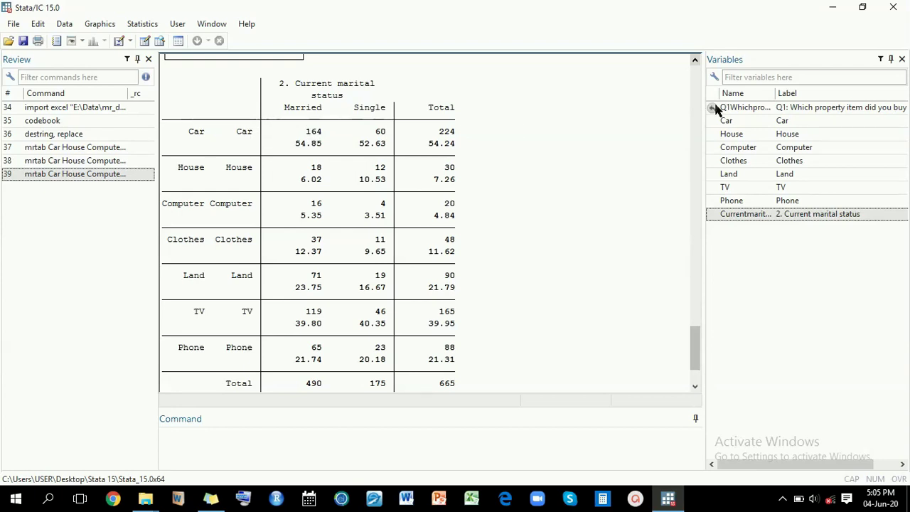
drag(691, 334, 693, 357)
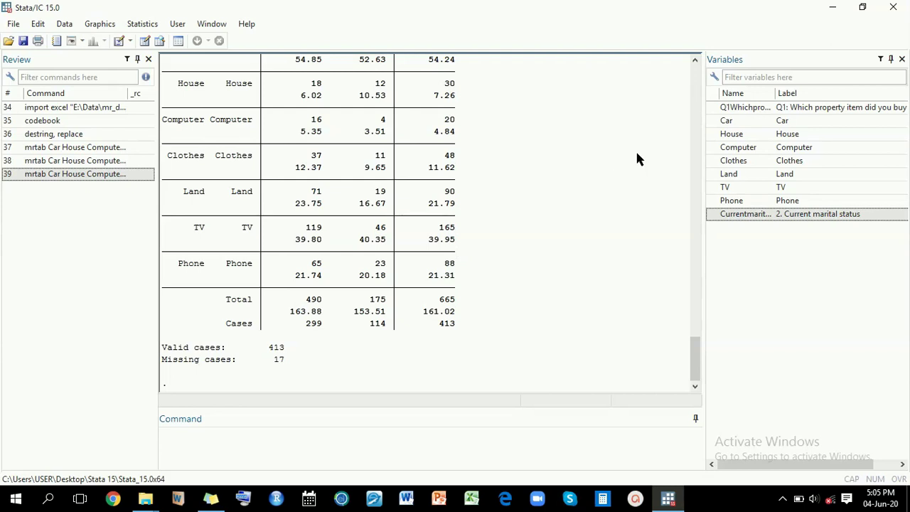
click(696, 98)
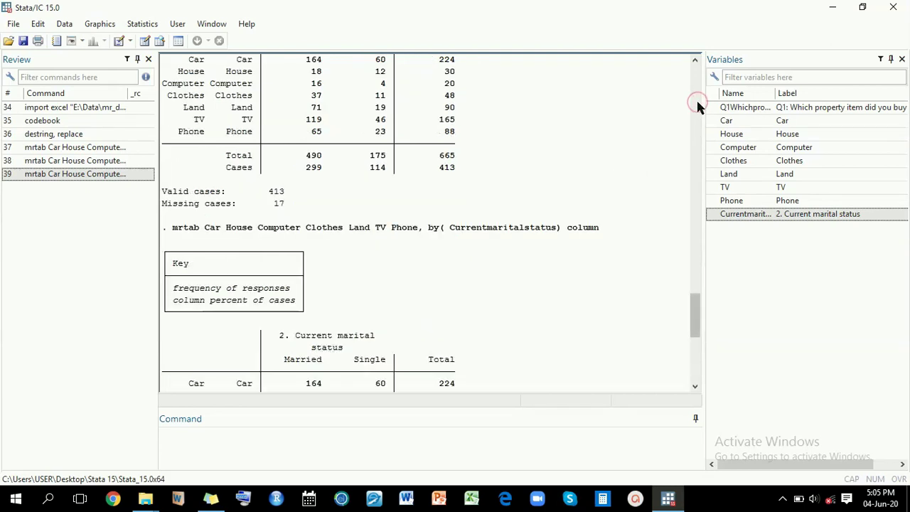